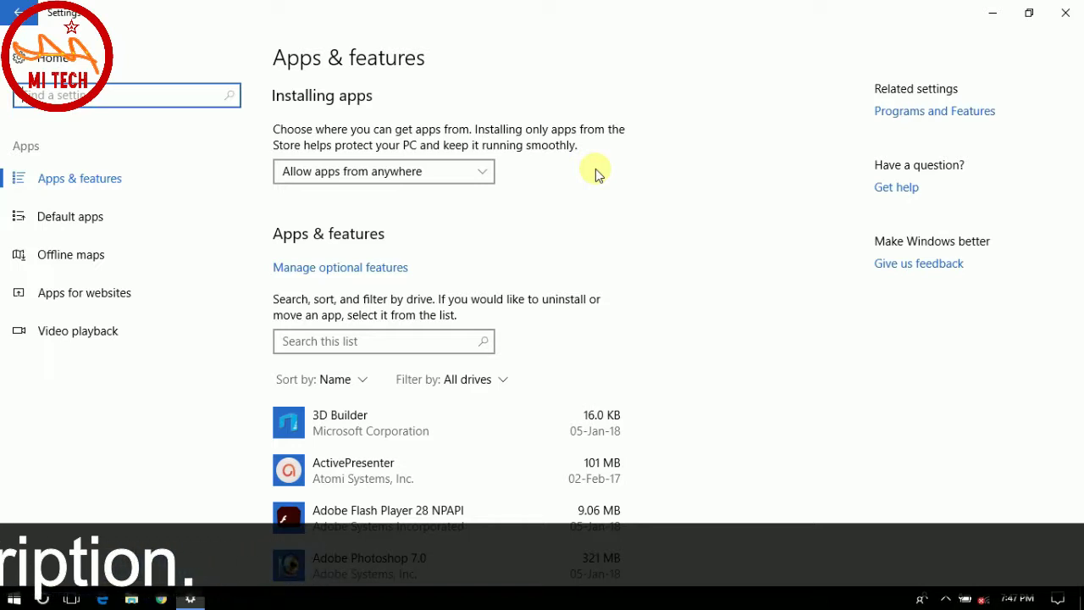
- Review the allowed sources for installing apps and look through the list of installed apps
click(484, 174)
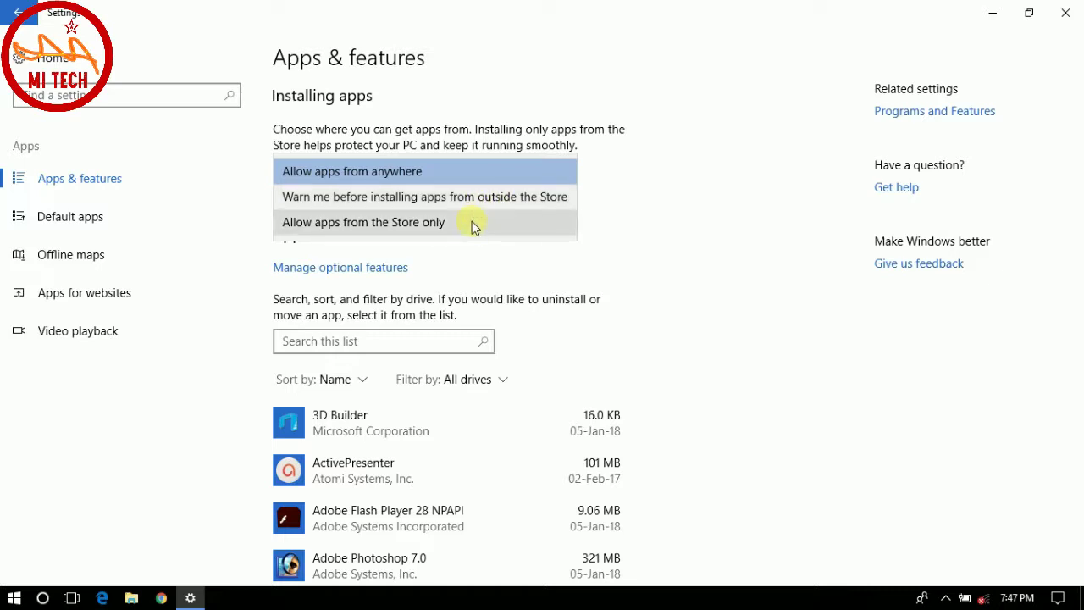
click(631, 204)
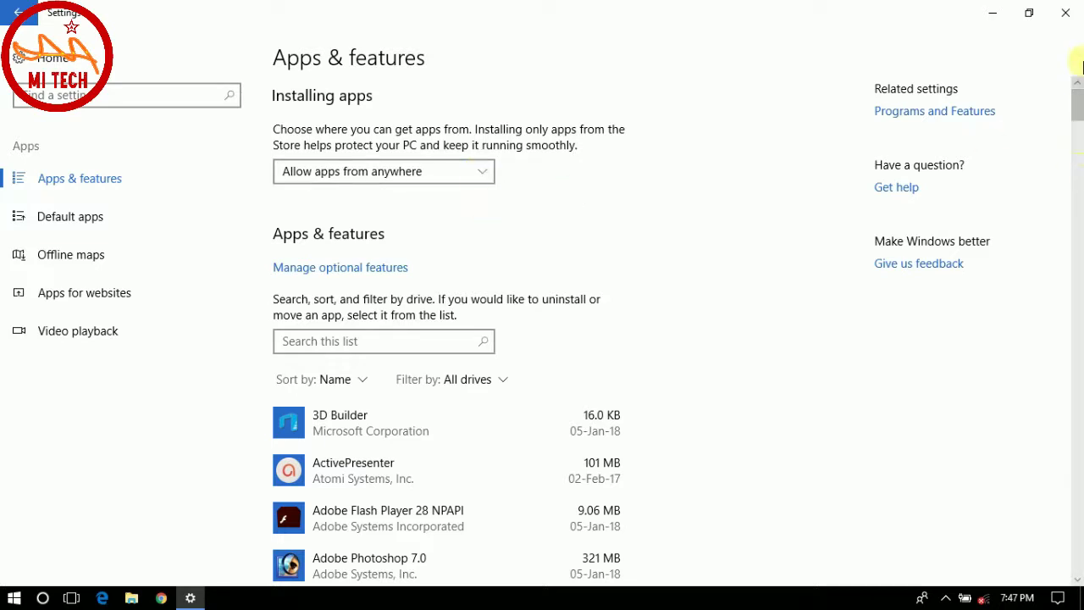
mouse_move(1077, 100)
mouse_down()
mouse_move(1077, 125)
mouse_move(1078, 100)
mouse_up()
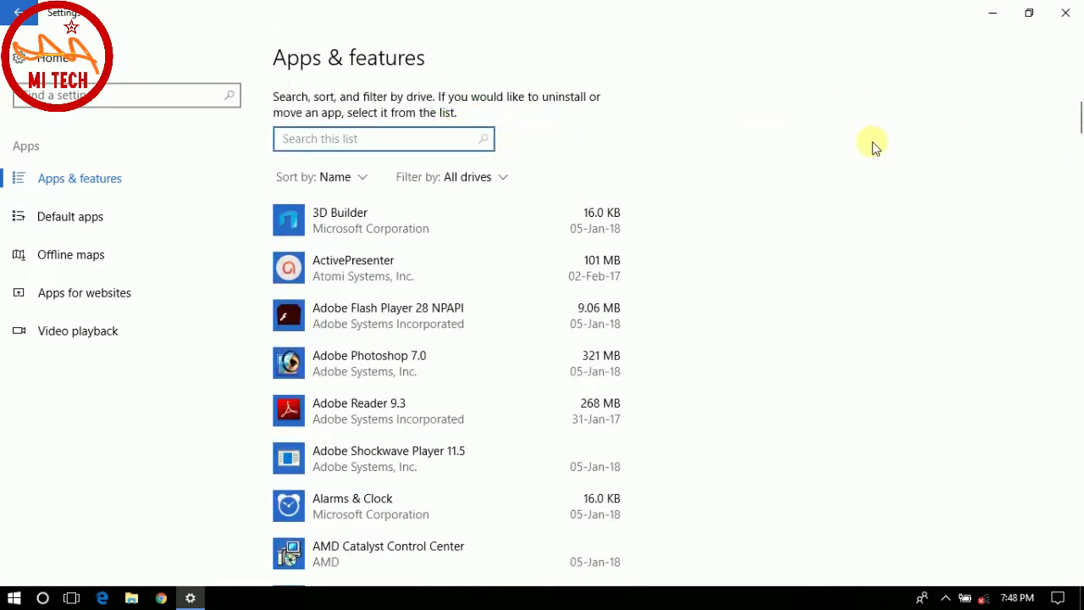
drag(1080, 117, 1077, 334)
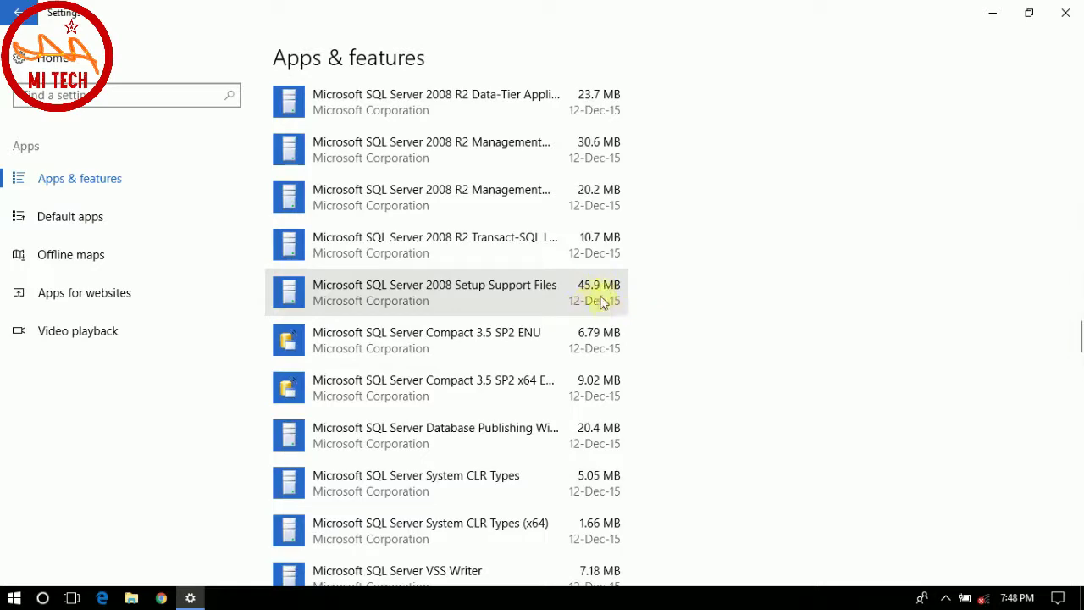
drag(1077, 337, 1078, 103)
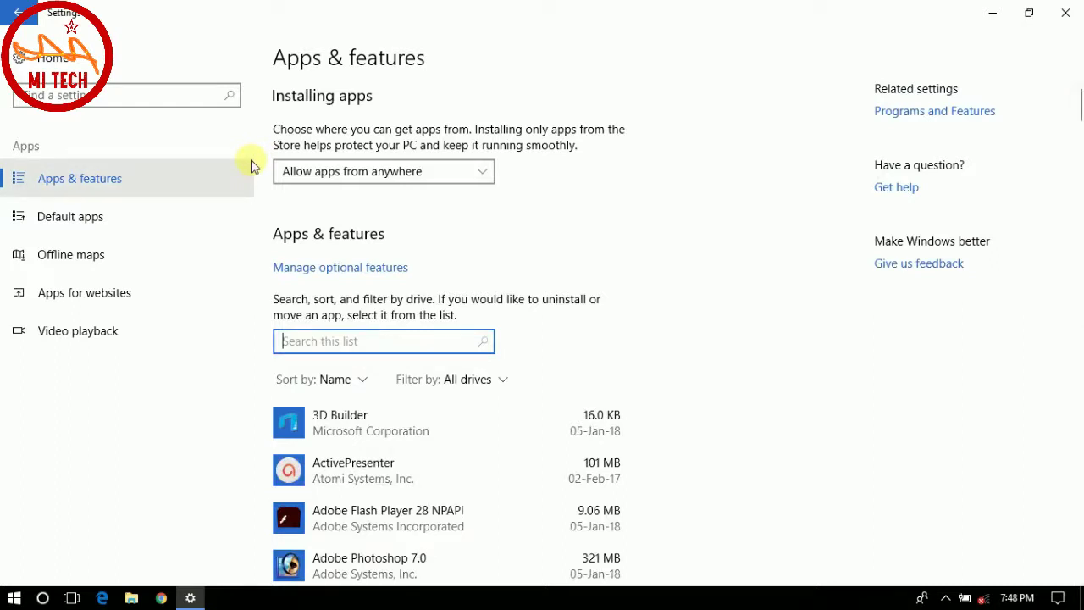
- Open the Default apps settings and view the available choices for the default maps app
click(140, 227)
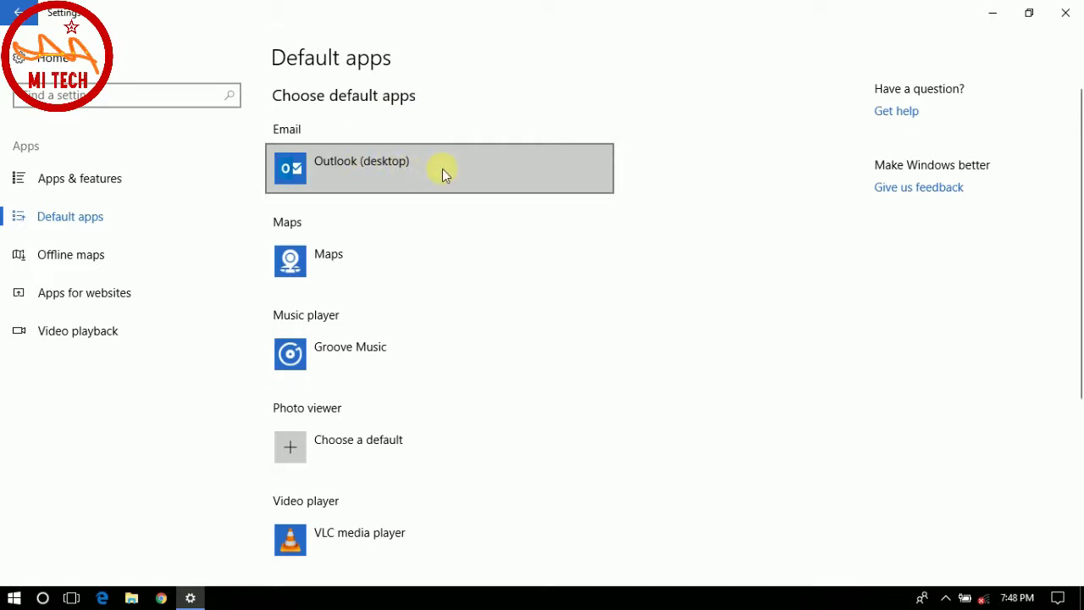
click(412, 273)
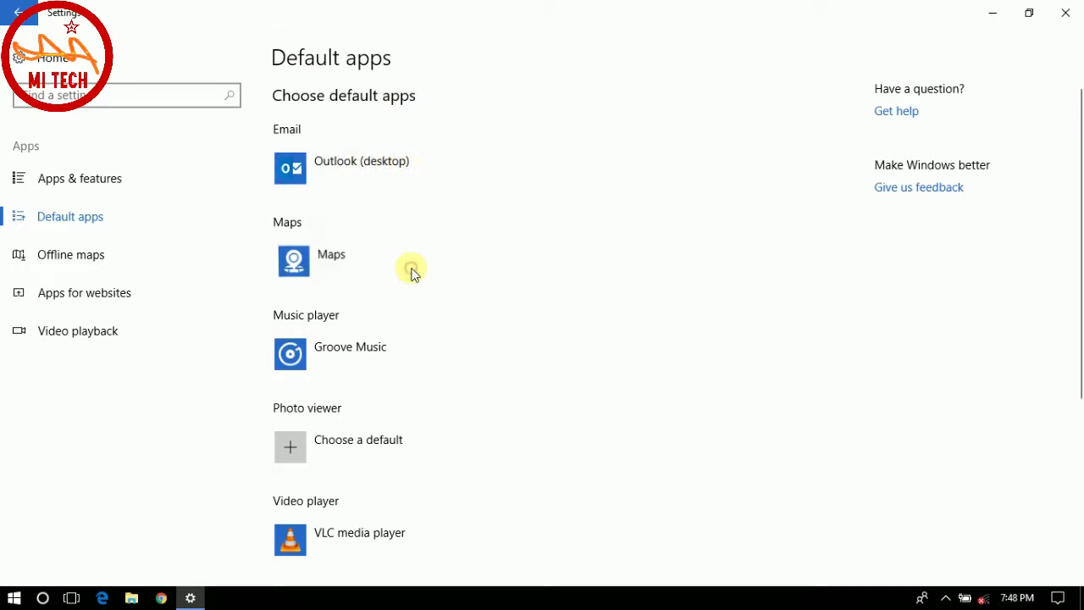
click(393, 271)
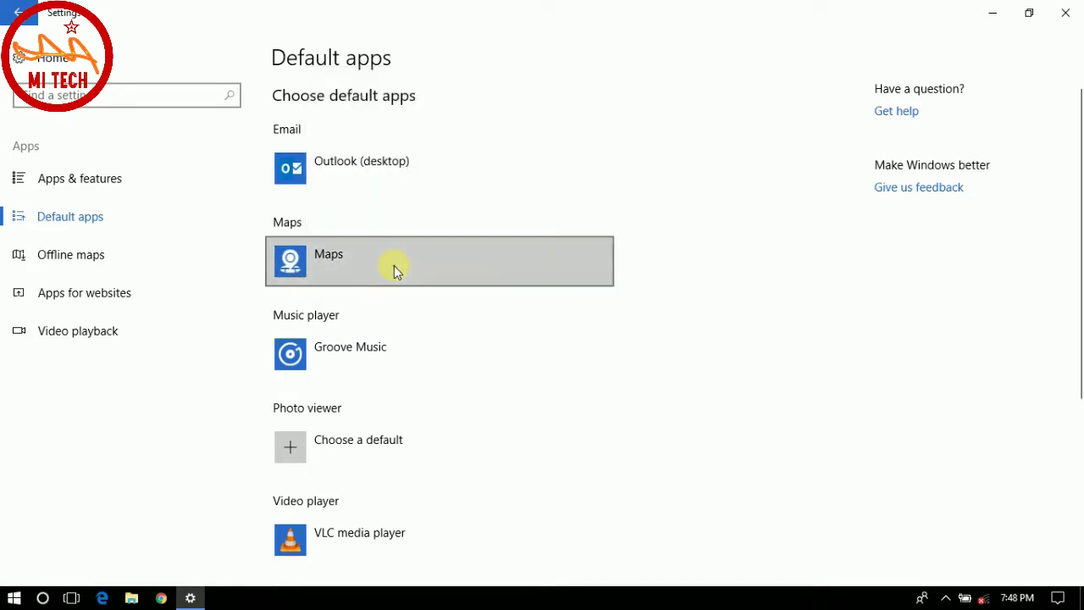
click(394, 267)
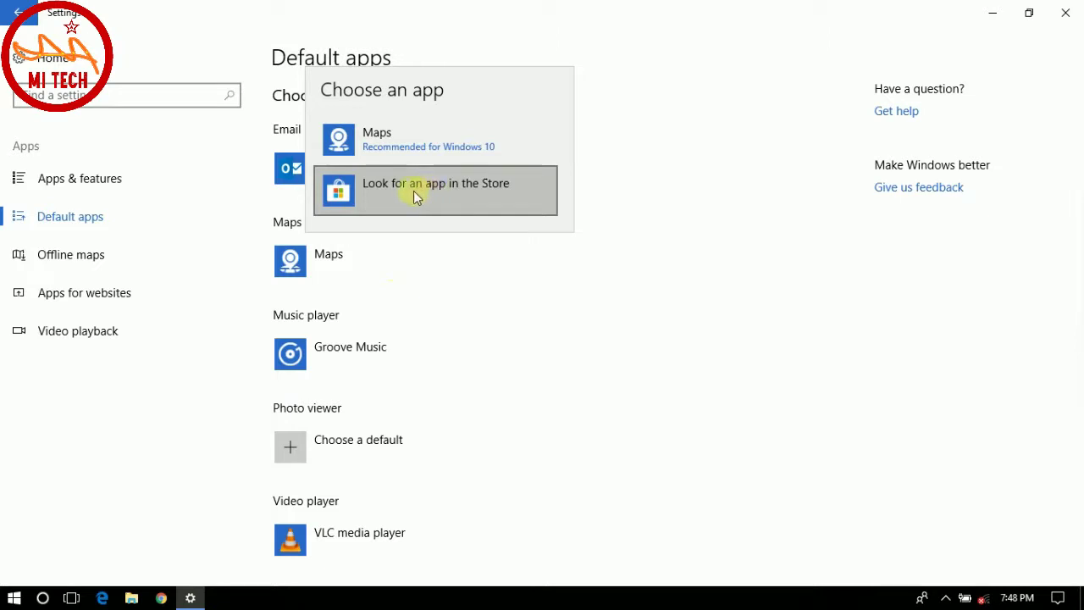
click(673, 173)
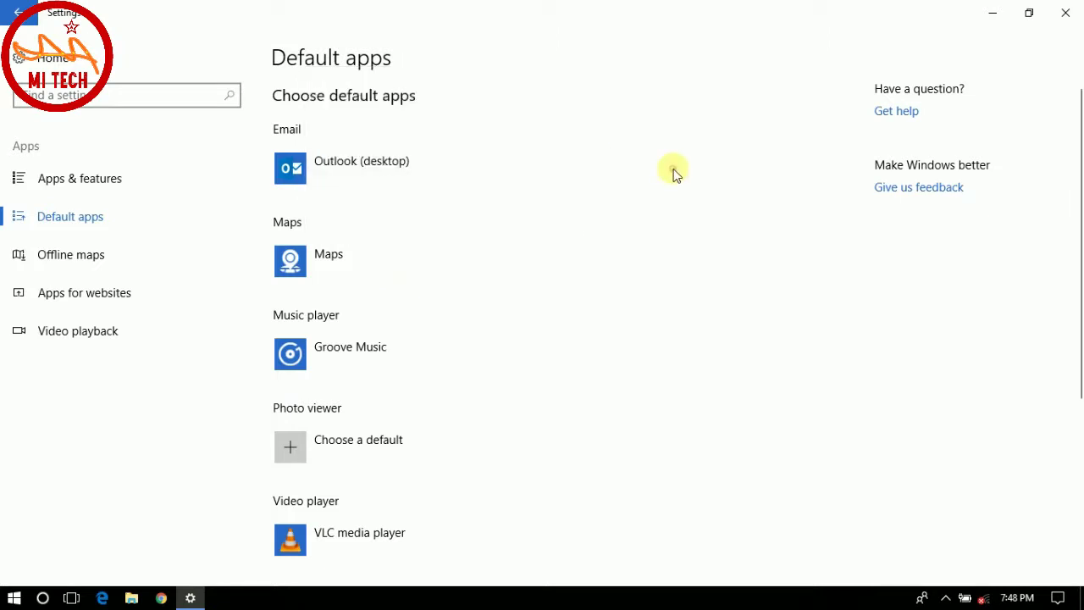
- View the available choices for the default music player, leaving the selection as it is
drag(1077, 127, 1080, 246)
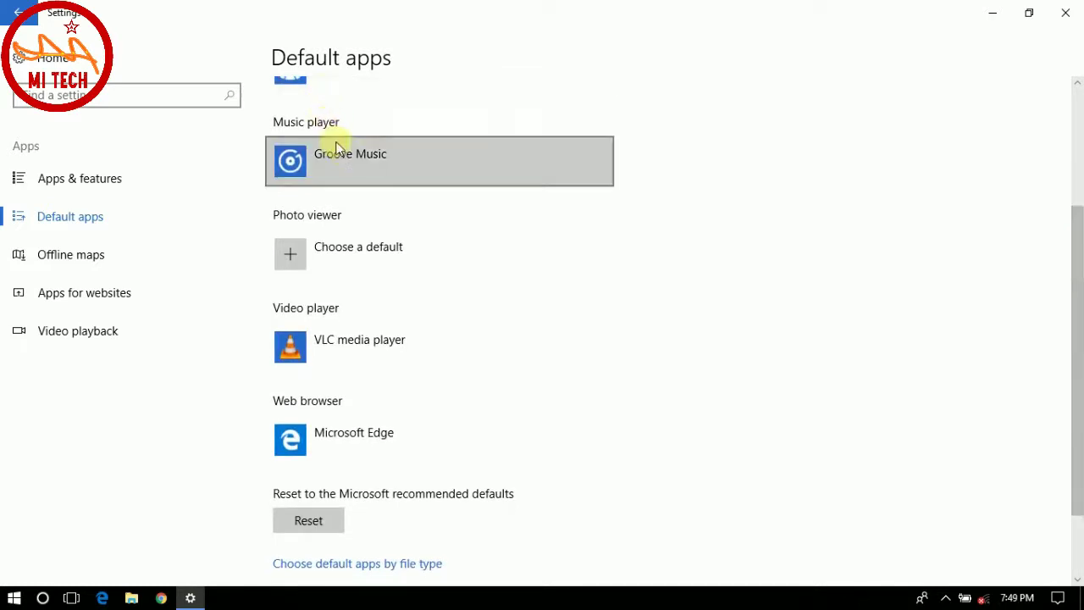
click(344, 165)
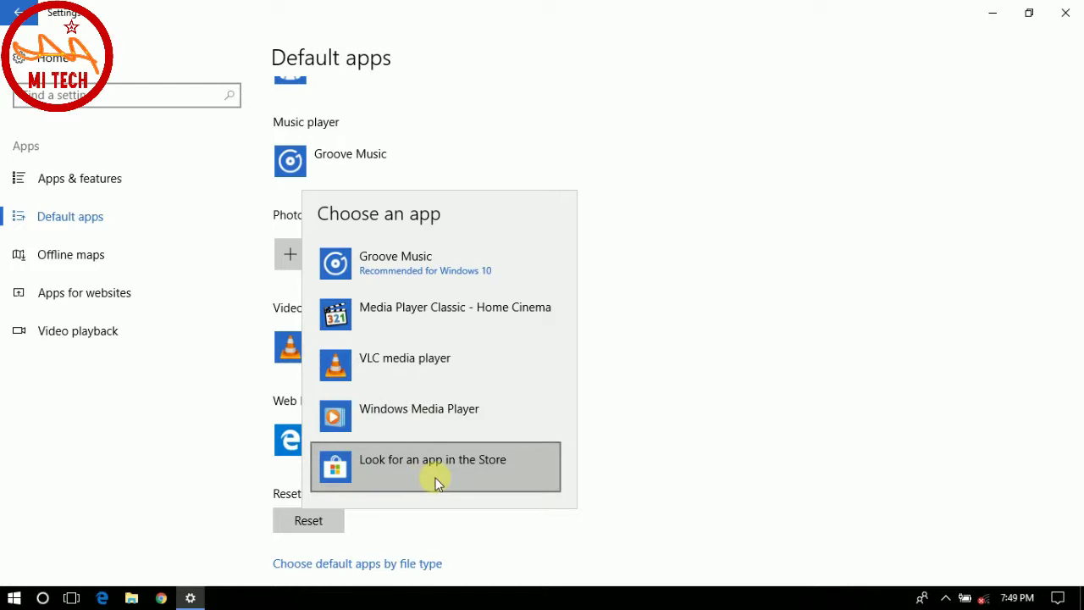
click(677, 274)
- Open the settings for choosing default apps by file type, and close the Settings window
drag(1080, 259, 1080, 329)
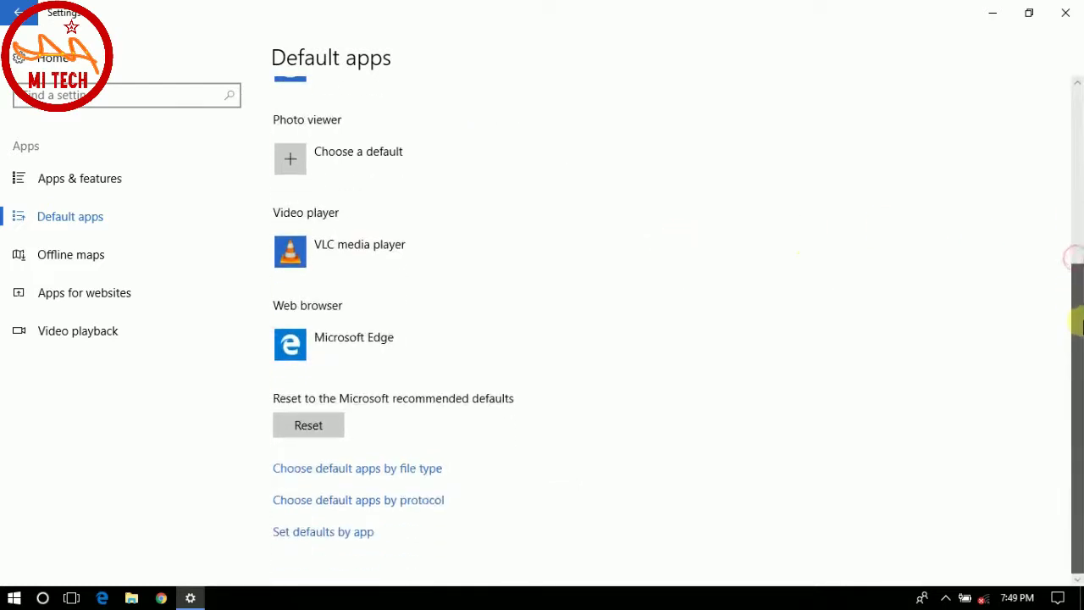
click(317, 430)
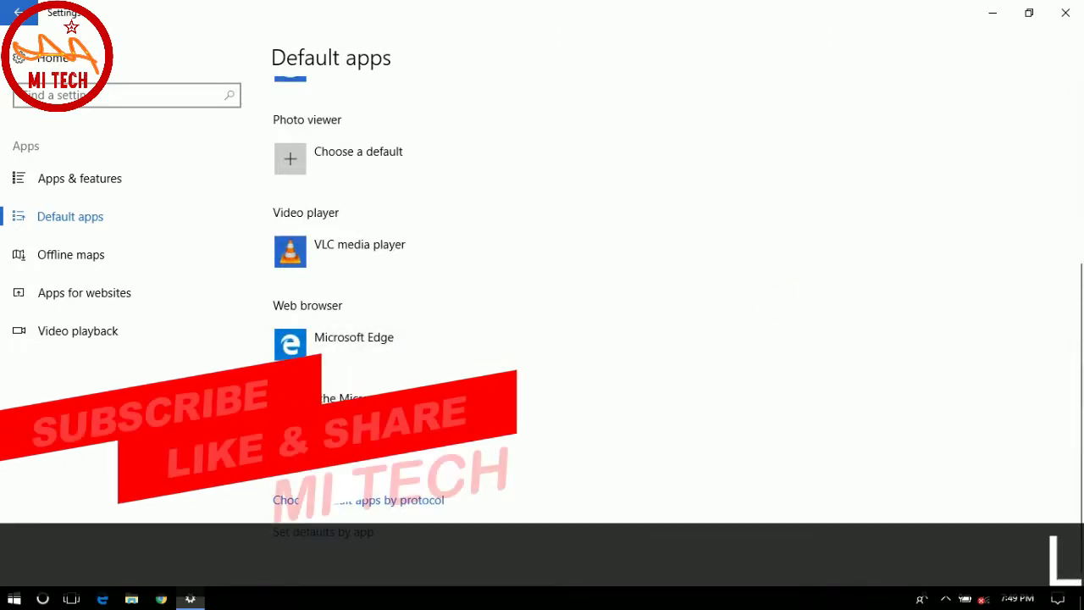
click(355, 468)
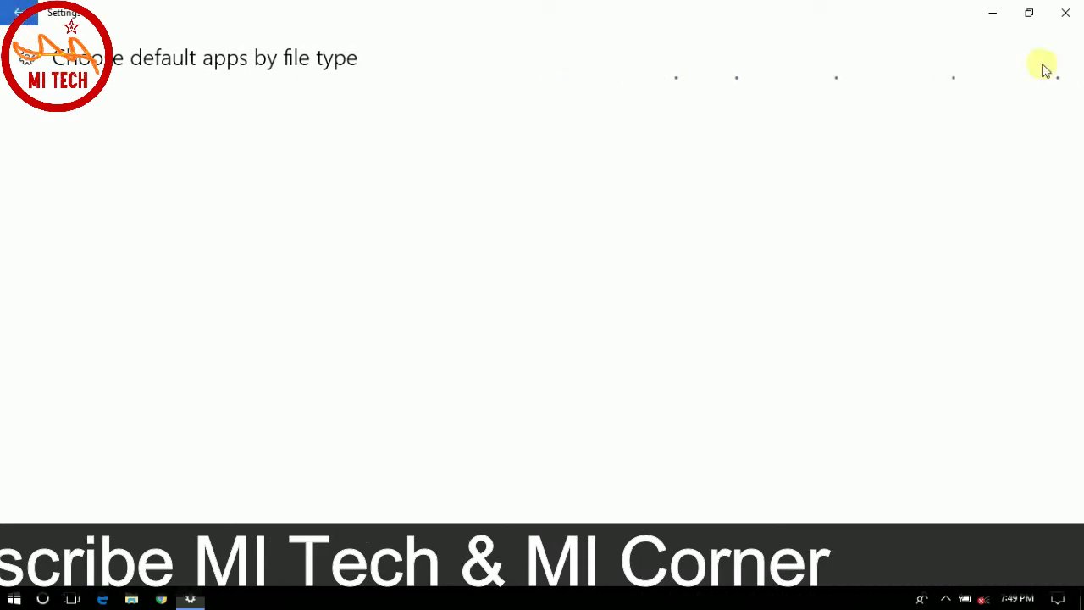
click(1081, 15)
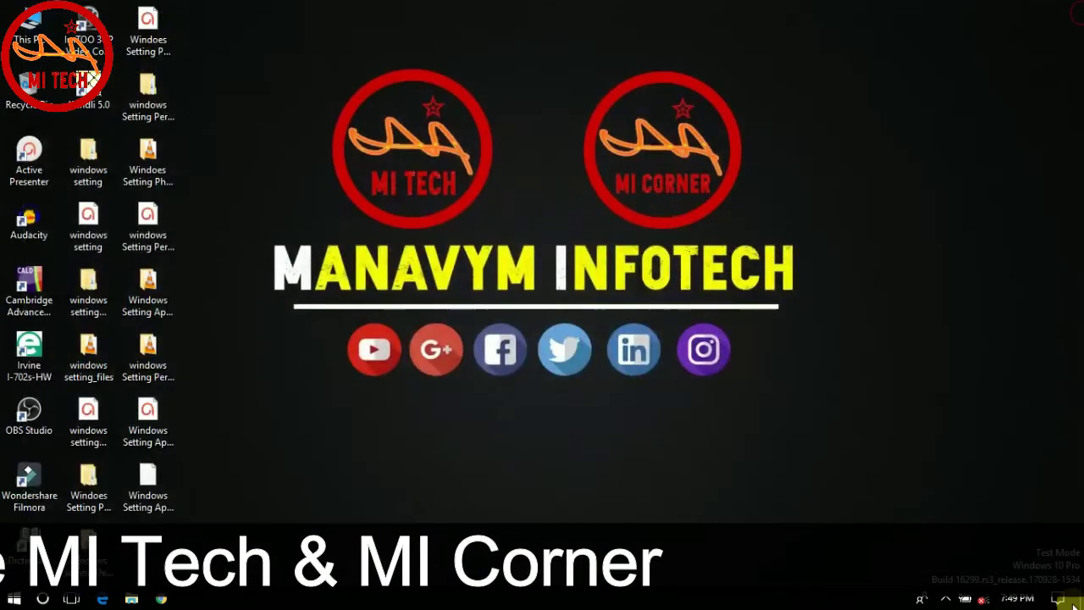
- Reopen Windows Settings at the Default apps page and examine the reset, file type, protocol and per-app default options
click(1059, 599)
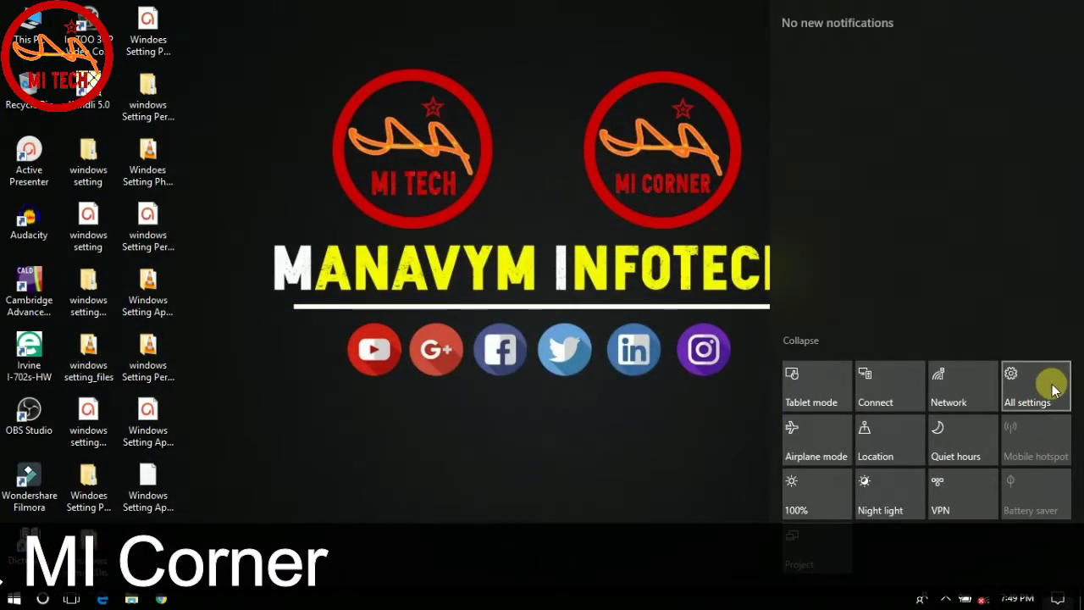
click(1053, 392)
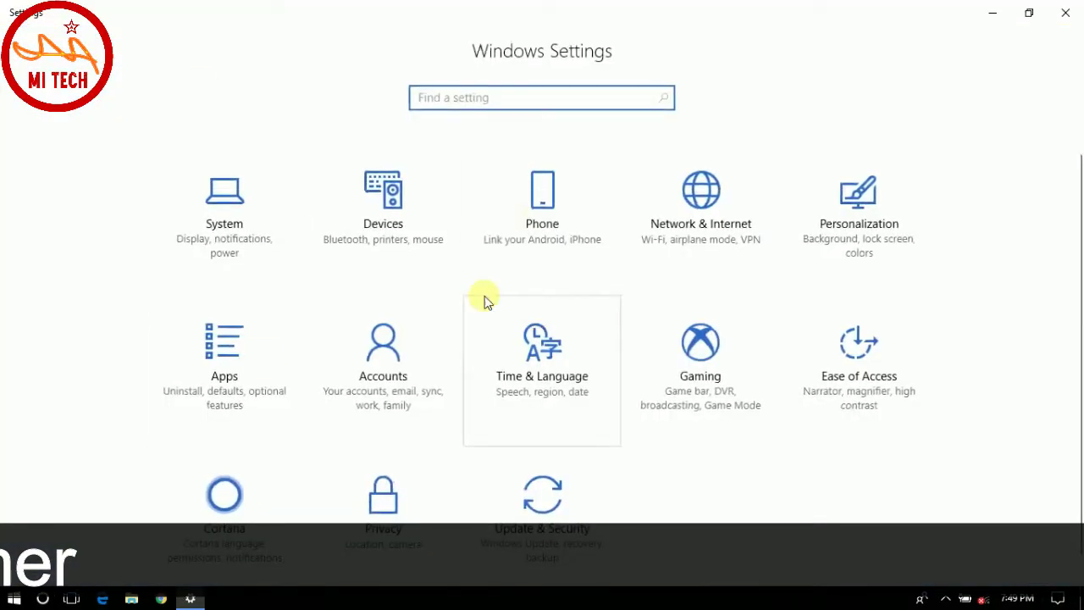
click(218, 380)
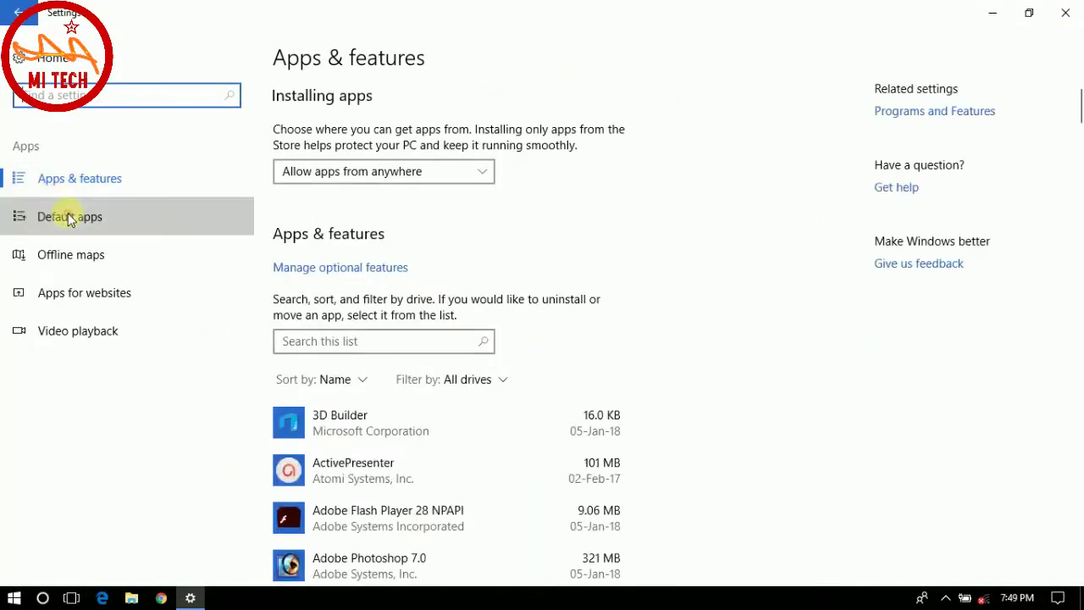
click(71, 215)
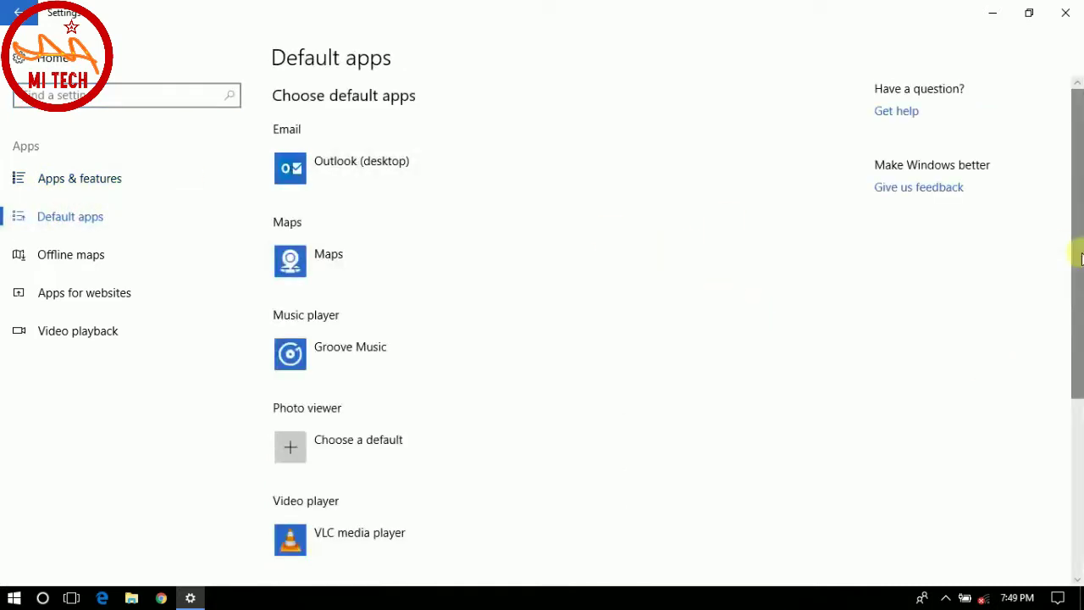
drag(1076, 253, 1076, 428)
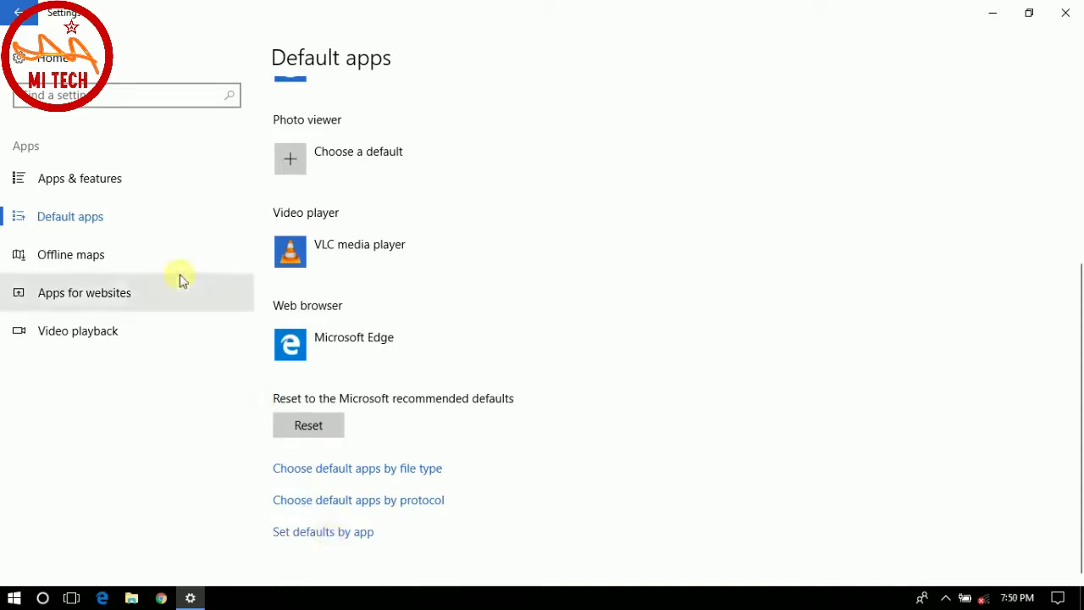
- Review the offline maps options for downloads, storage, metered connections and updates, and view the apps associated with websites
click(96, 274)
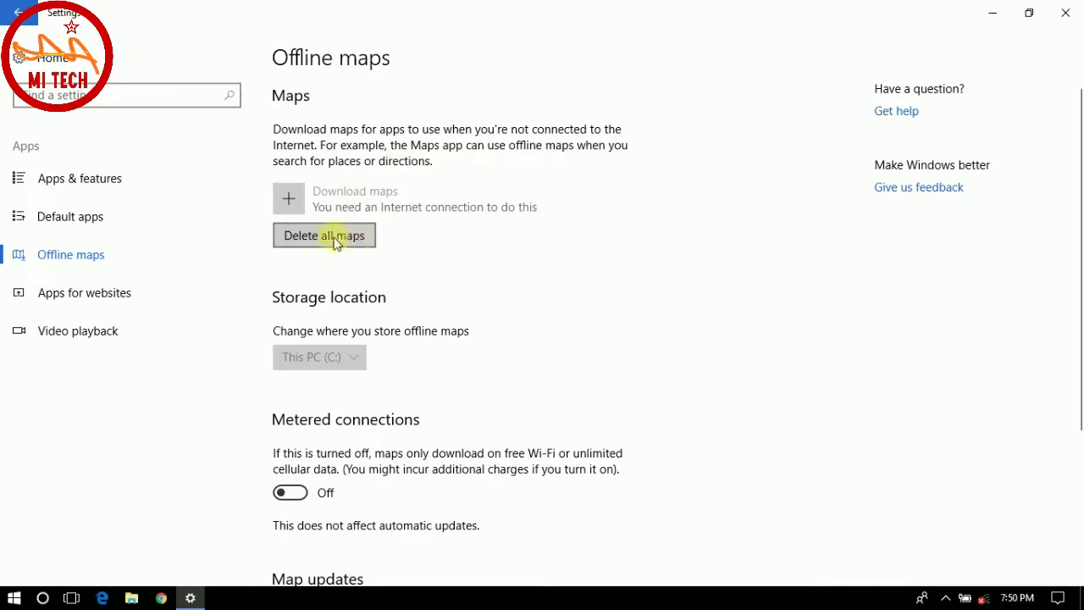
click(289, 201)
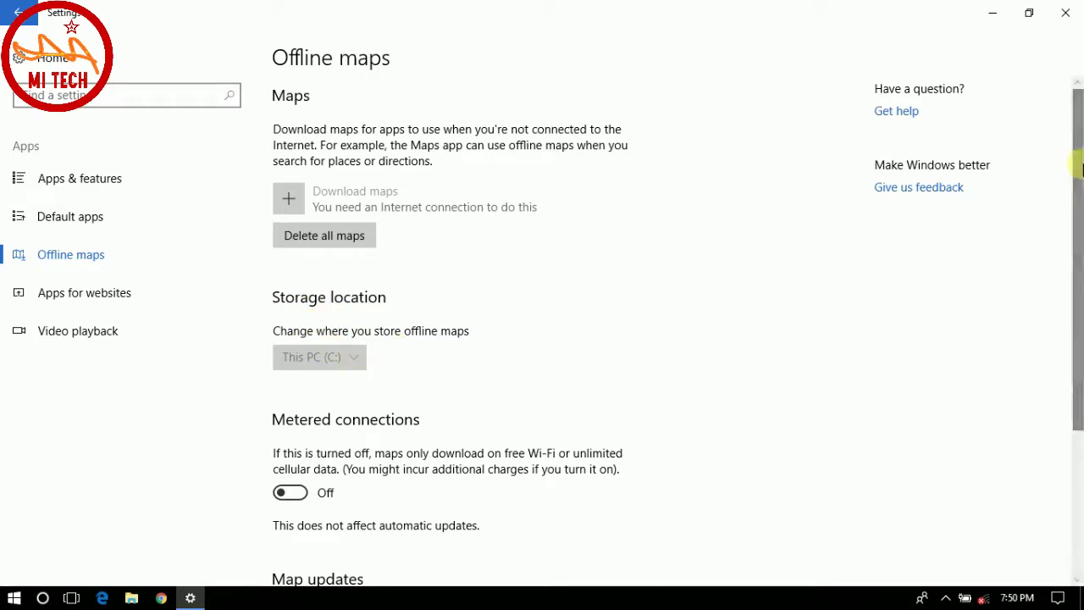
drag(1080, 167, 1079, 231)
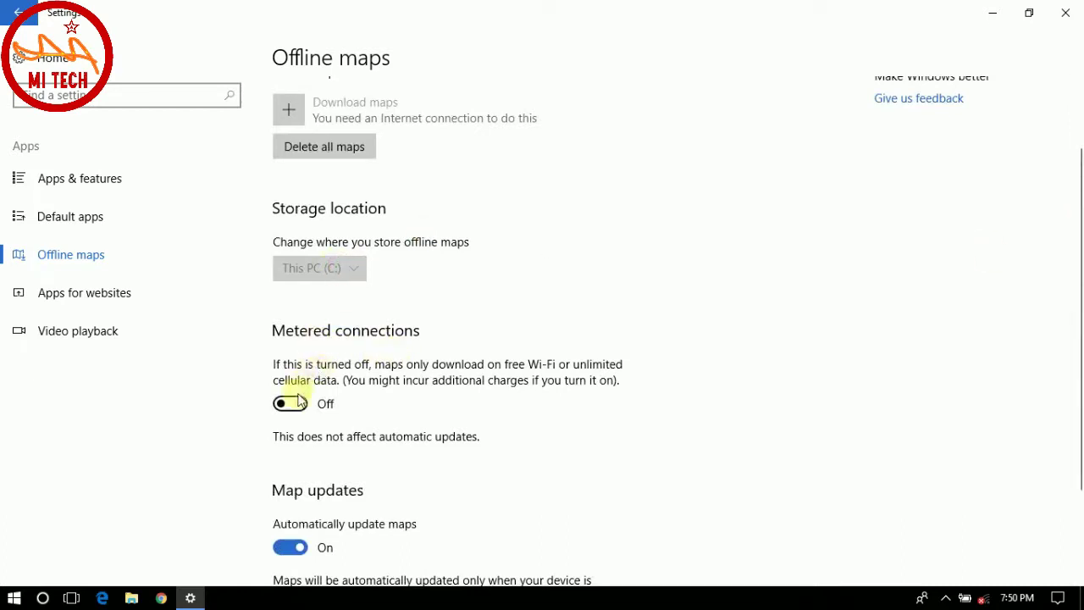
drag(1080, 356, 1080, 438)
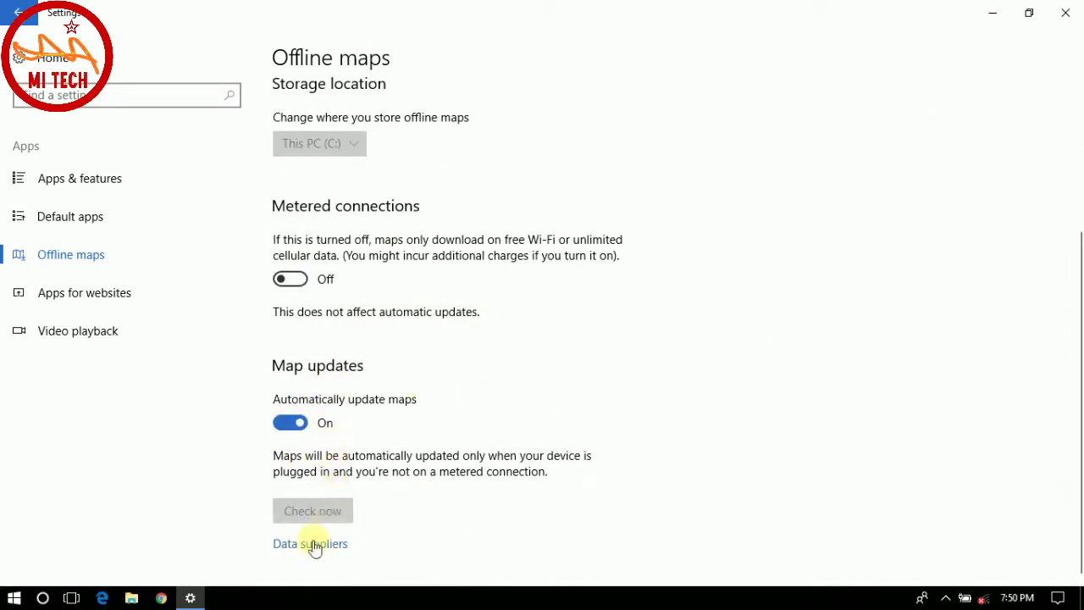
click(90, 301)
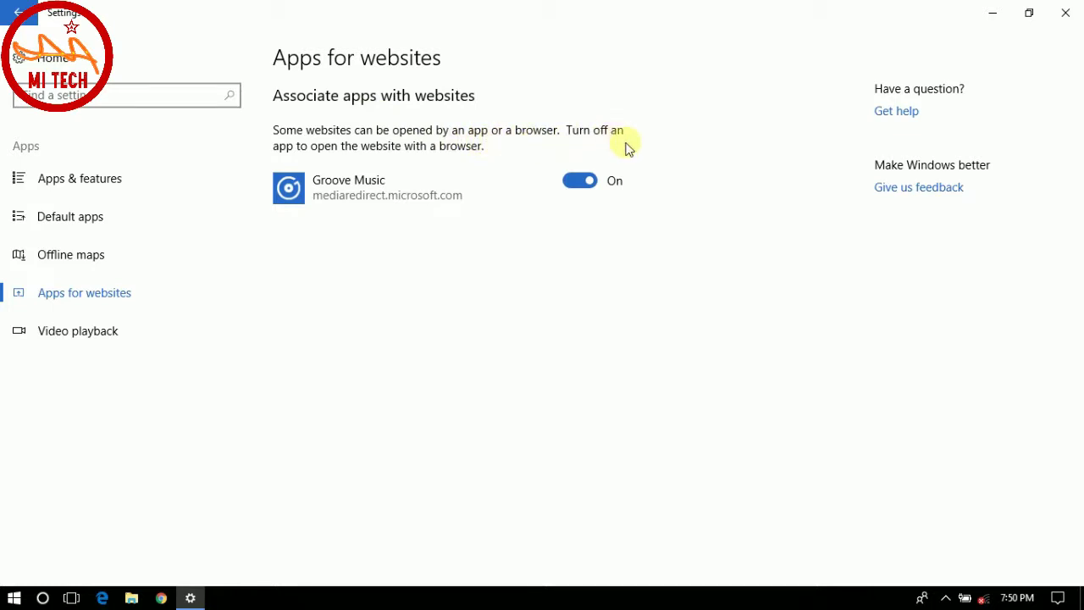
- Play and pause the sample clip in the Video playback settings, and check the available devices for casting it
click(111, 333)
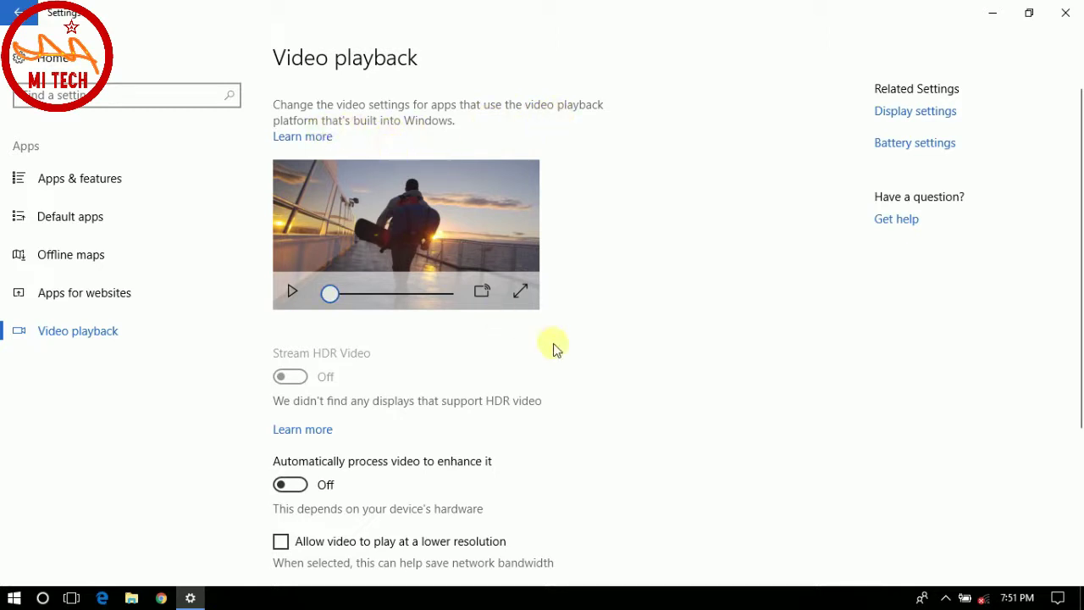
click(292, 293)
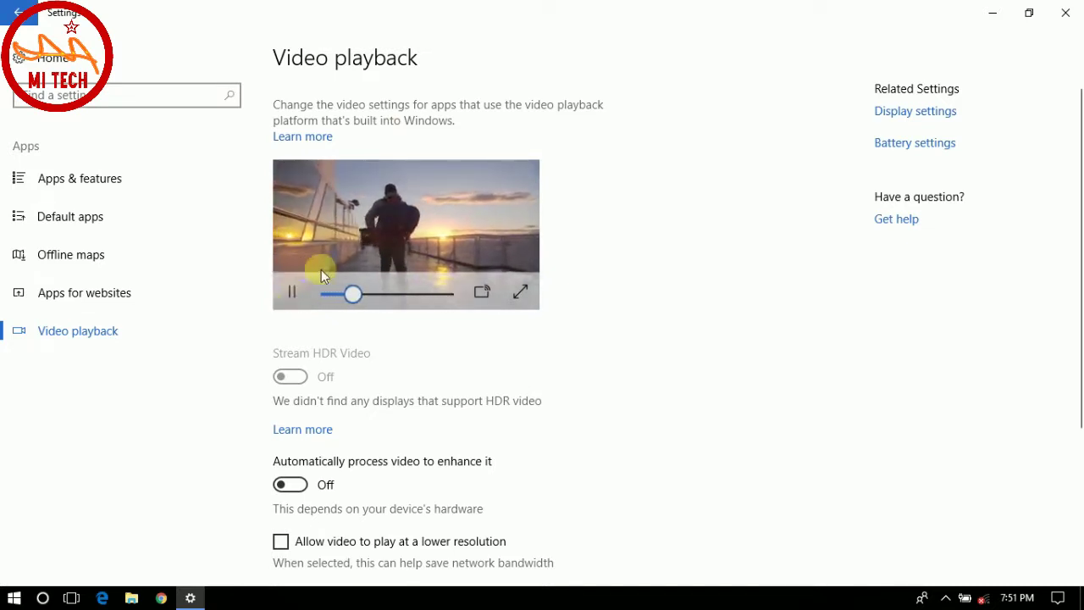
click(288, 294)
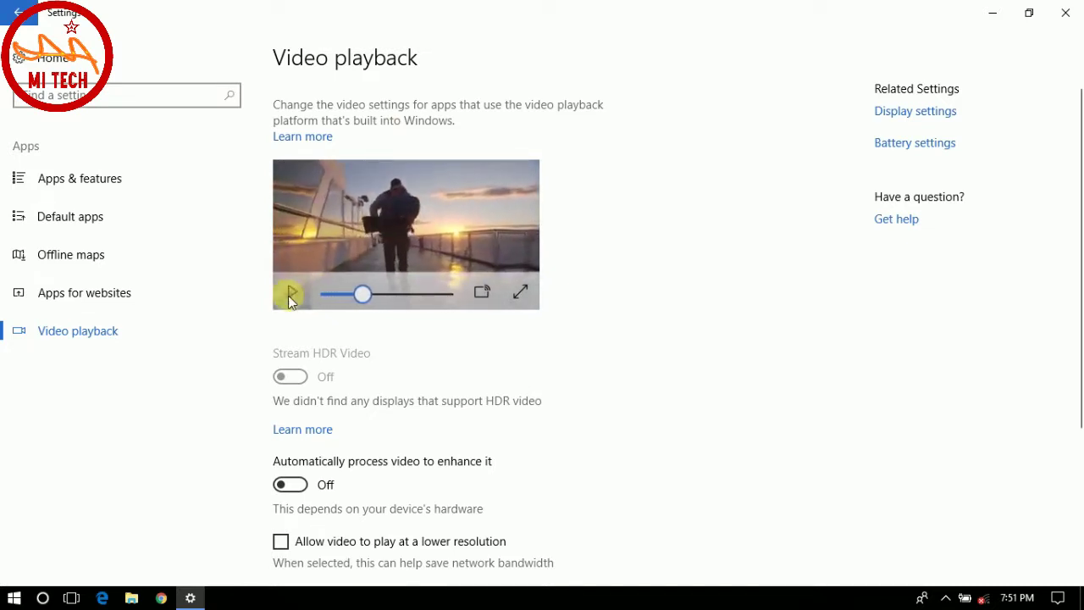
click(483, 293)
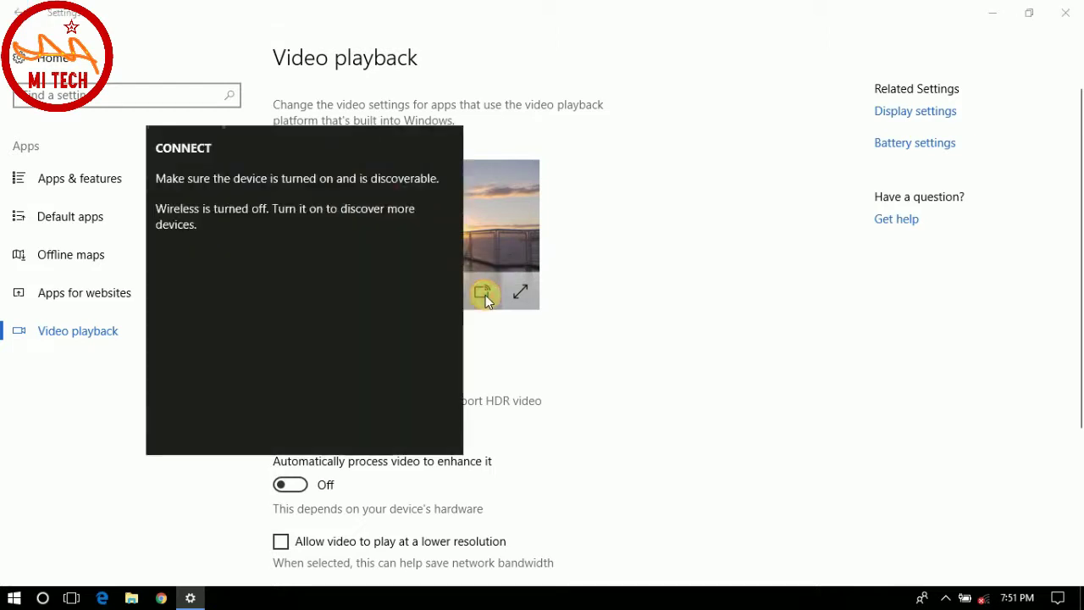
click(856, 311)
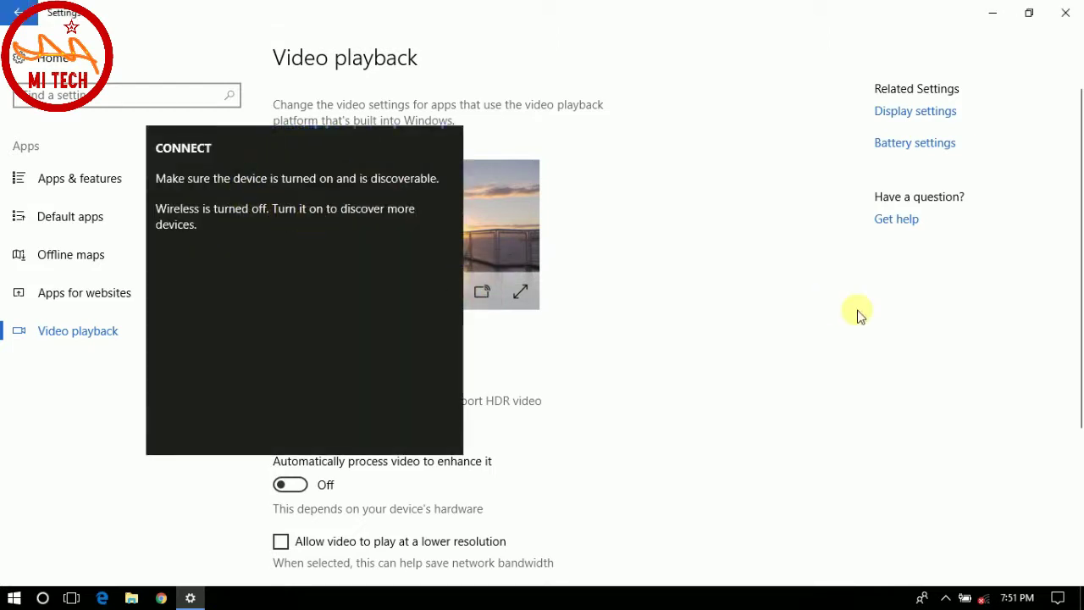
- Review the video enhancement settings and the battery optimization choices for video playback, and return to the Settings home page
scroll(1080, 178, down, 3)
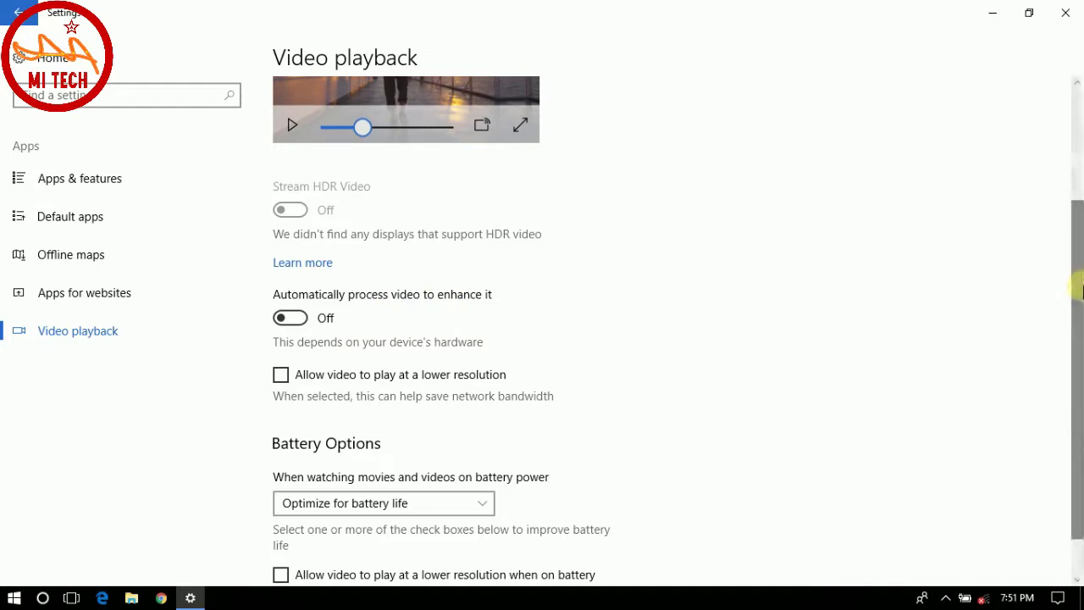
drag(1080, 291, 1069, 342)
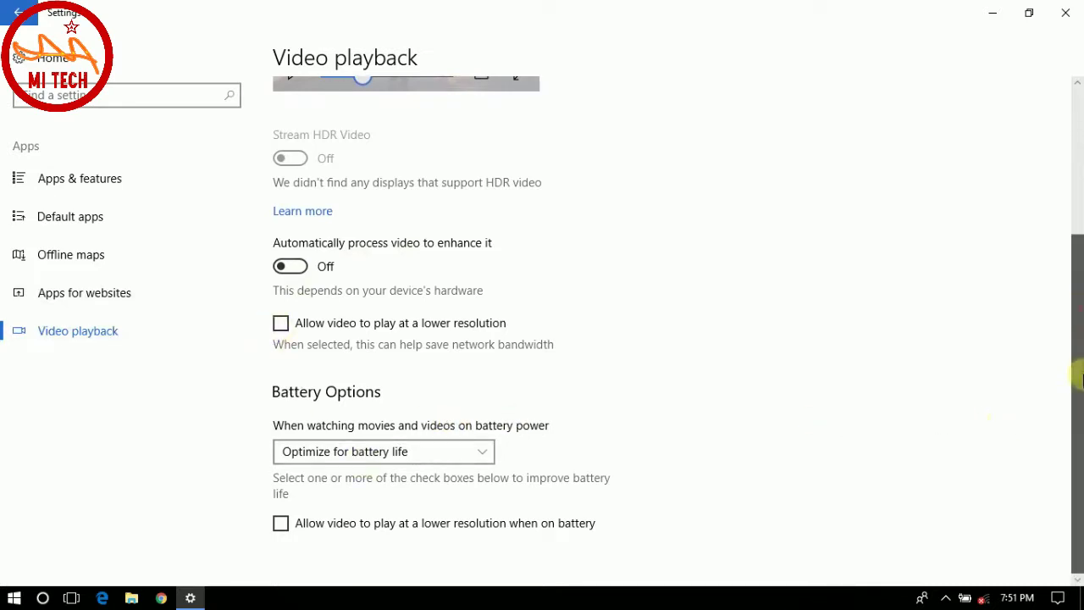
click(483, 459)
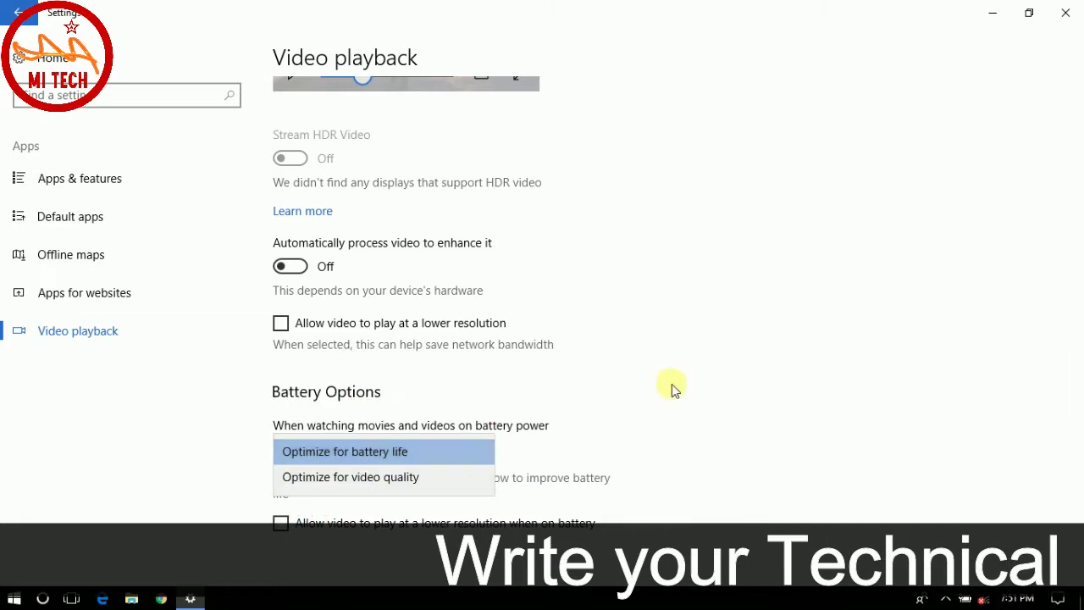
click(700, 382)
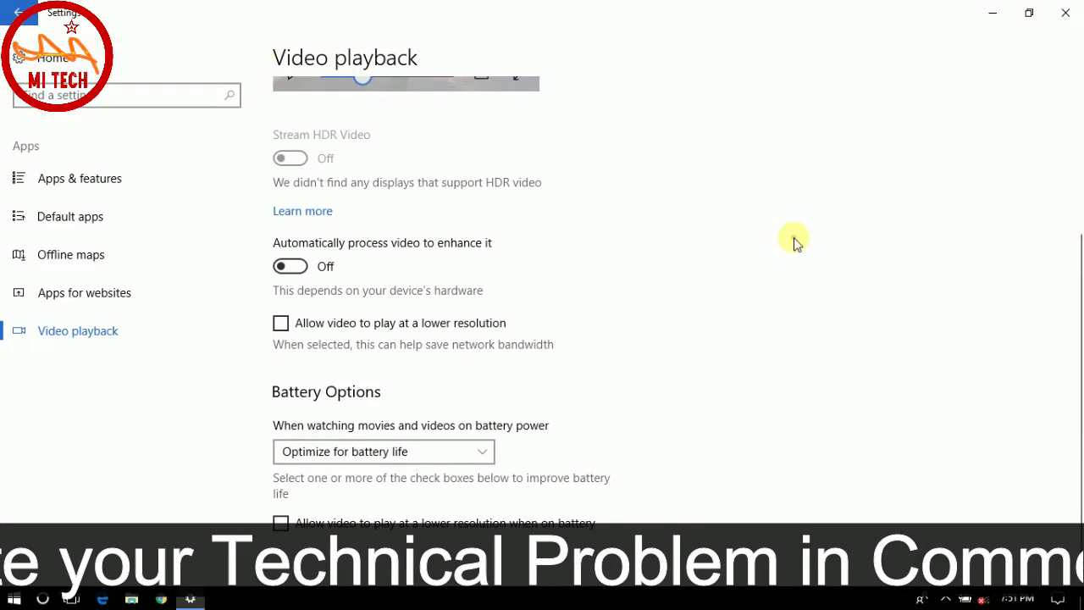
drag(1081, 397, 1082, 468)
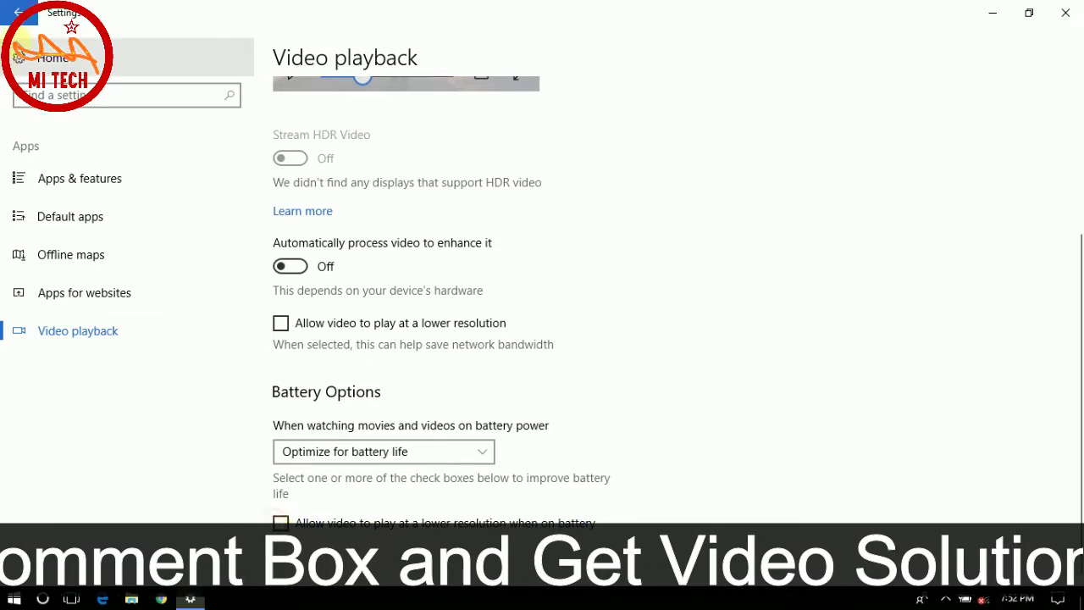
click(15, 12)
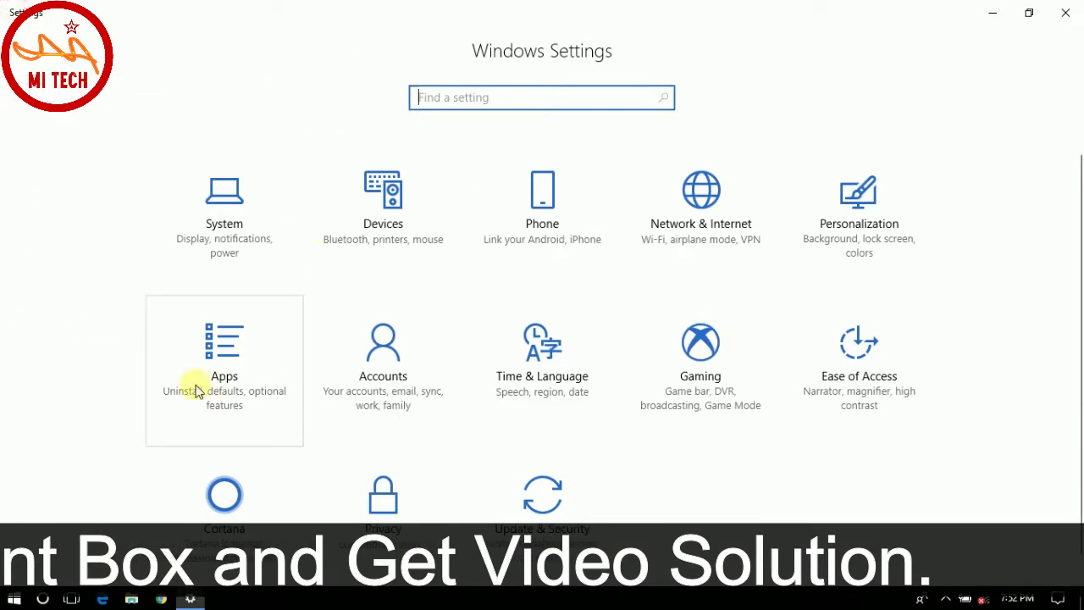